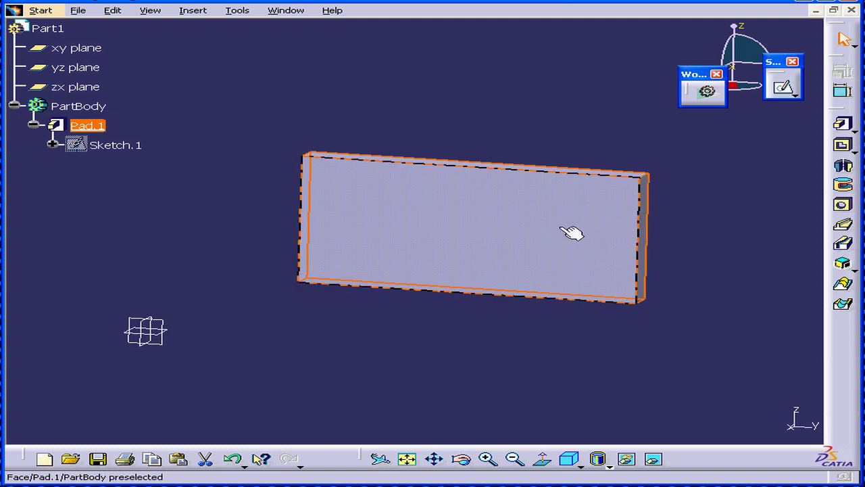
Step: Try a plain sketch on the pad's front face, then return to the 3D part
left_click(783, 92)
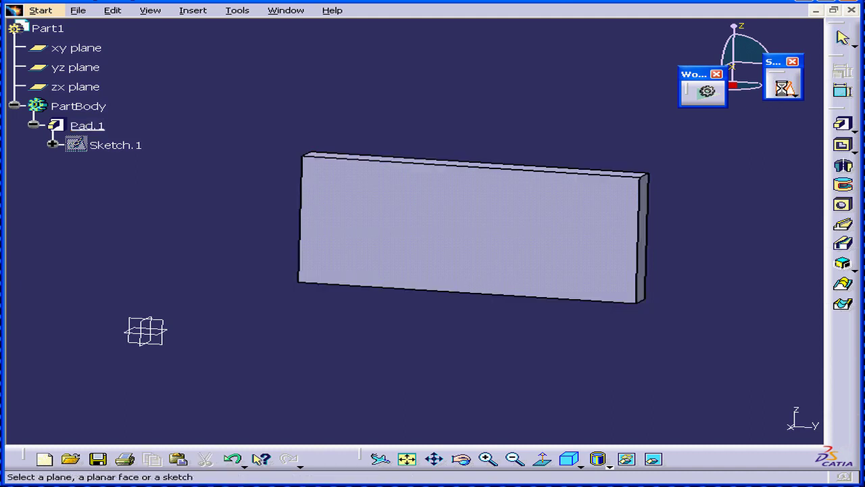
left_click(425, 248)
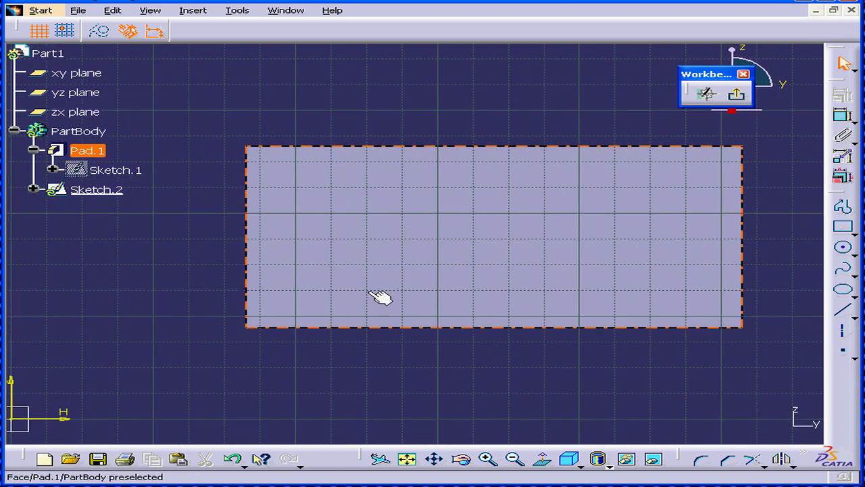
middle_click_drag(367, 313, 421, 300)
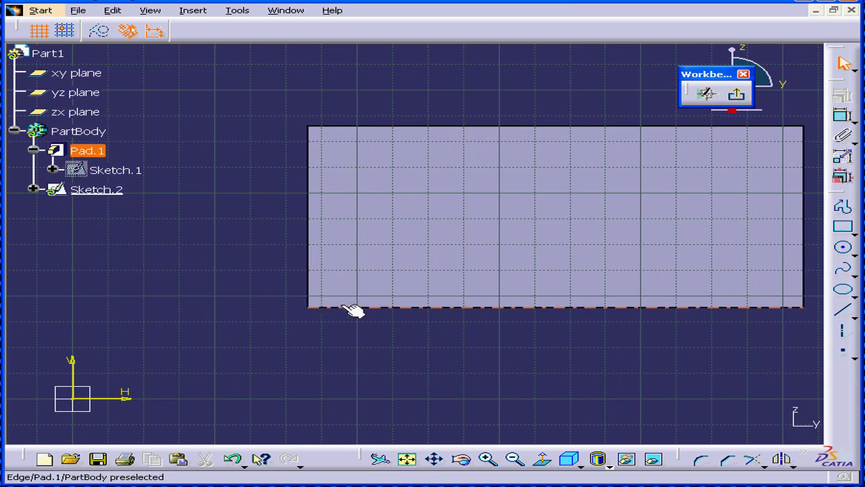
left_click(739, 97)
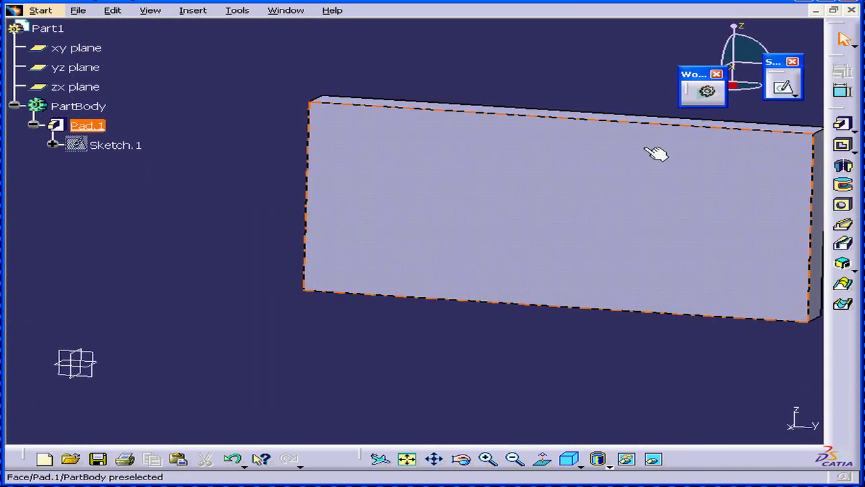
middle_click_drag(571, 185, 575, 209)
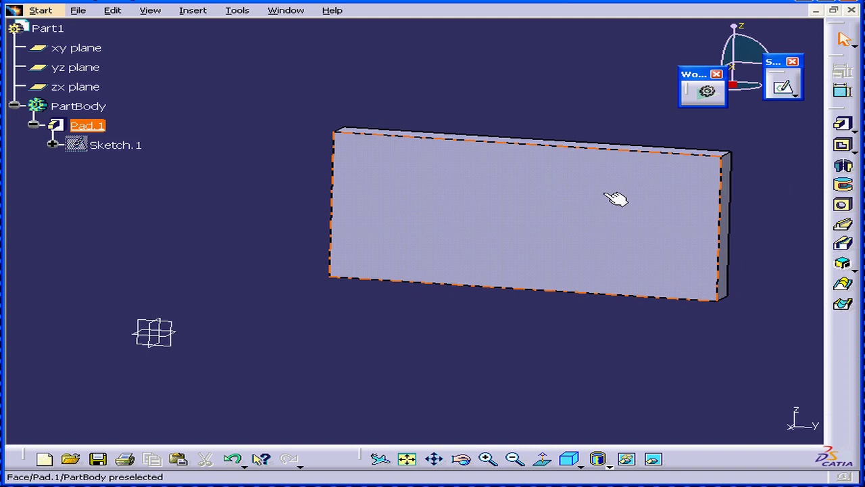
Step: Create a positioned sketch referencing the pad's left and bottom edges, with Reverse H and Swap enabled
left_click(797, 95)
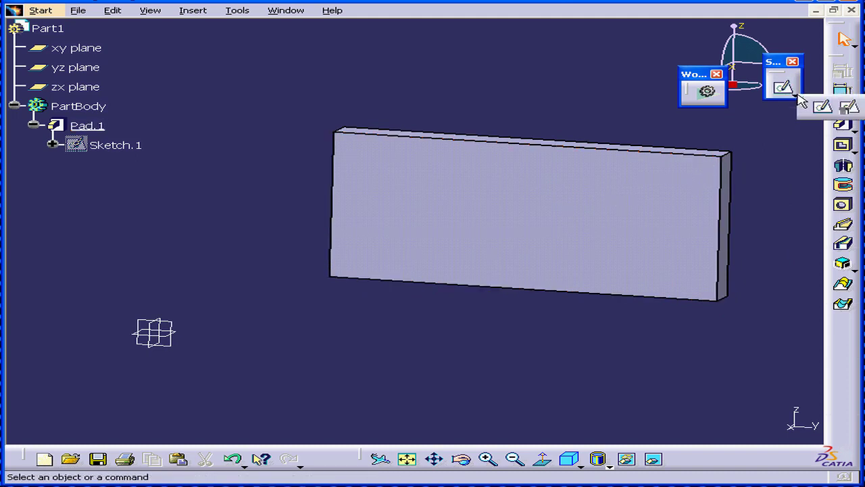
left_click(853, 106)
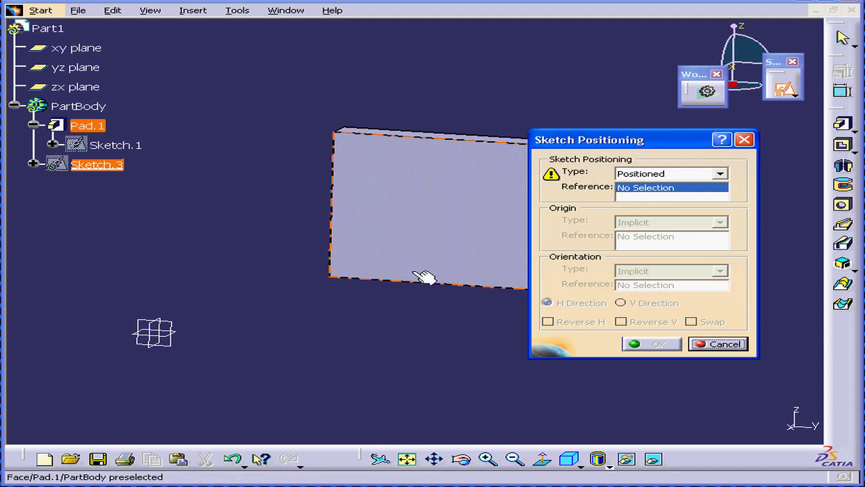
left_click(334, 263)
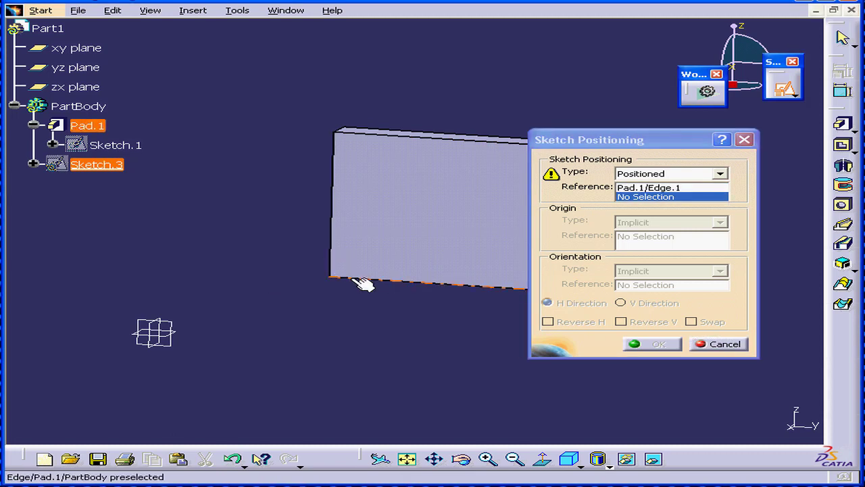
left_click(358, 280)
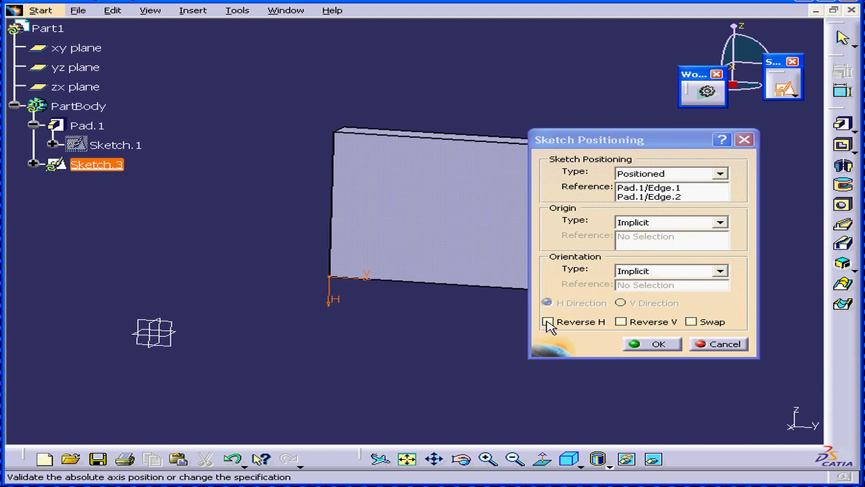
left_click(548, 323)
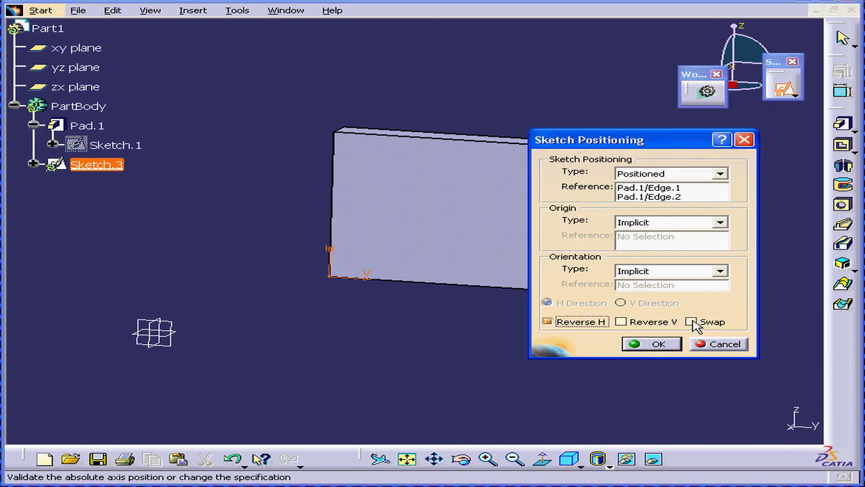
left_click(691, 322)
left_click(657, 343)
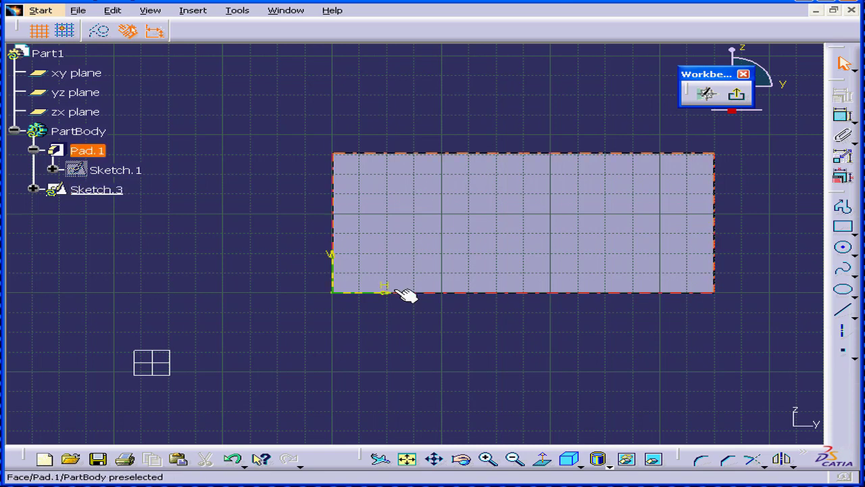
Step: Draw a trial rectangle on the pad face, then delete it
left_click(849, 232)
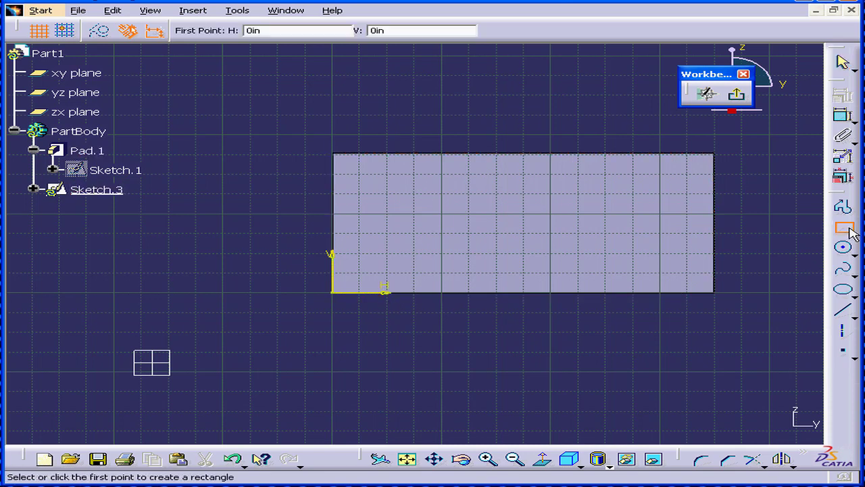
left_click(385, 255)
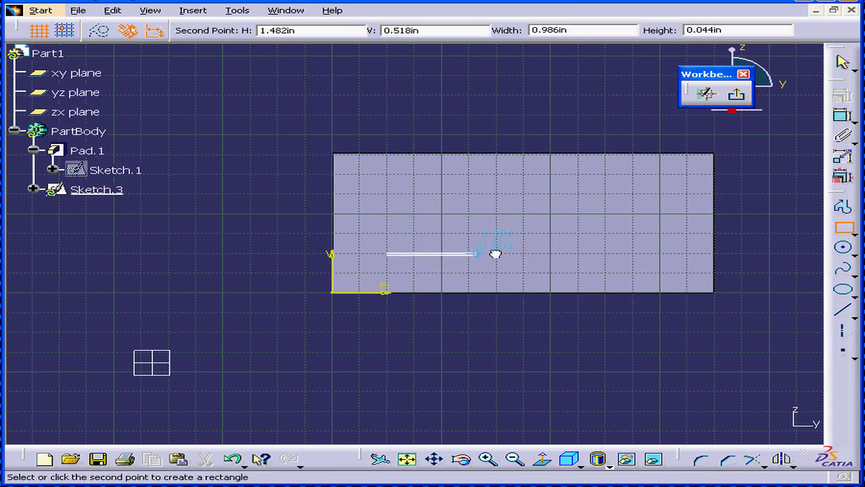
left_click(607, 204)
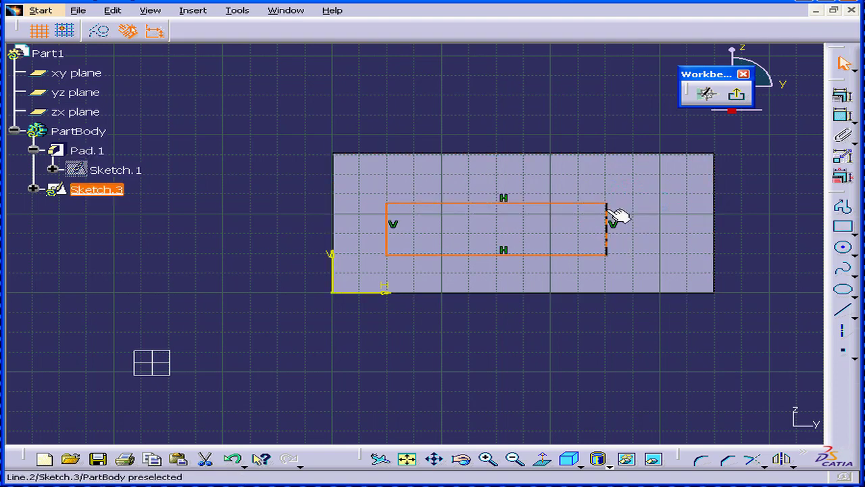
key("Delete")
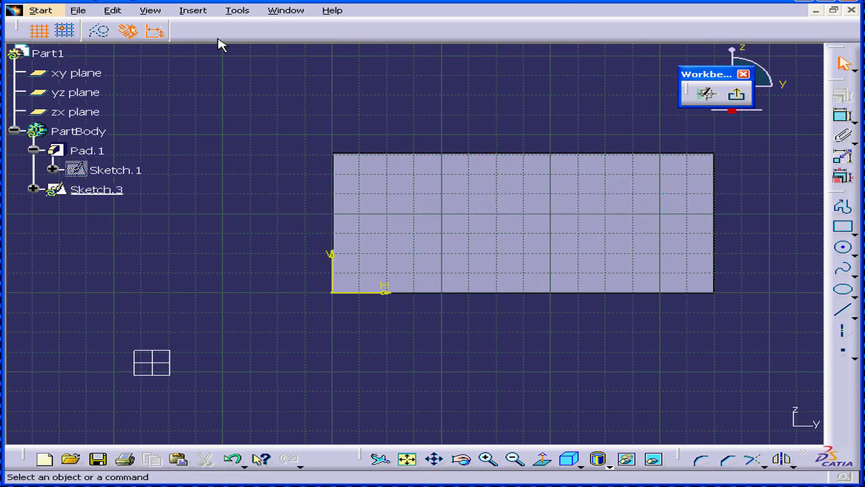
Step: With Snap to Point on, draw a rectangle from (0.5, 0.5) to (2.25, 1.25) and exit the sketch
left_click(66, 31)
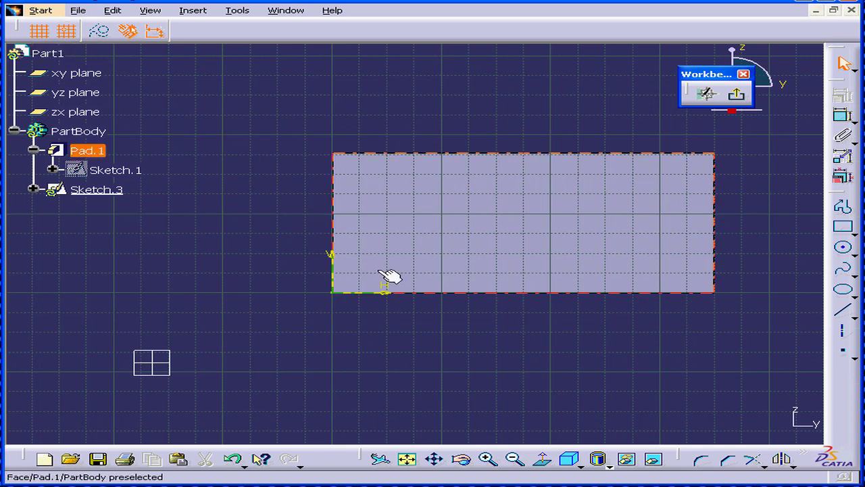
left_click(847, 230)
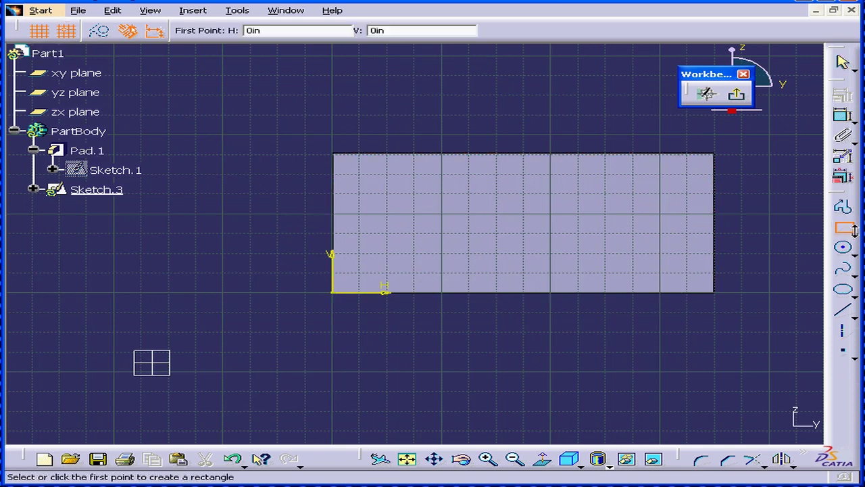
left_click(386, 253)
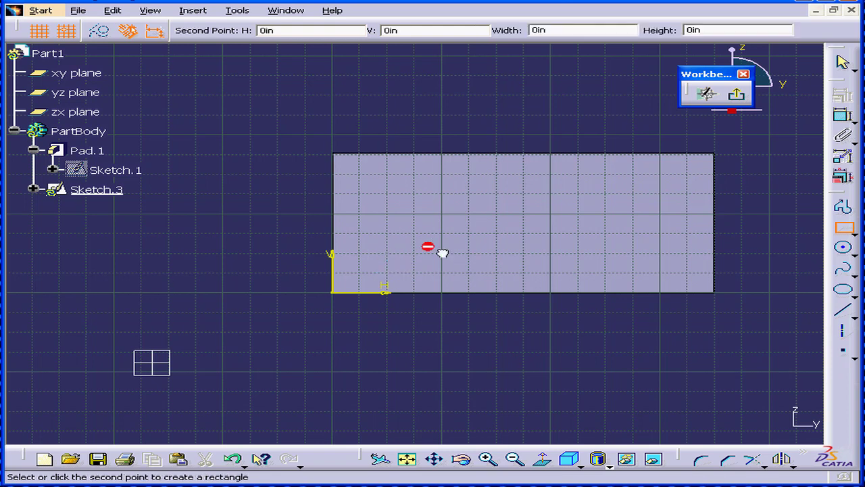
left_click(606, 194)
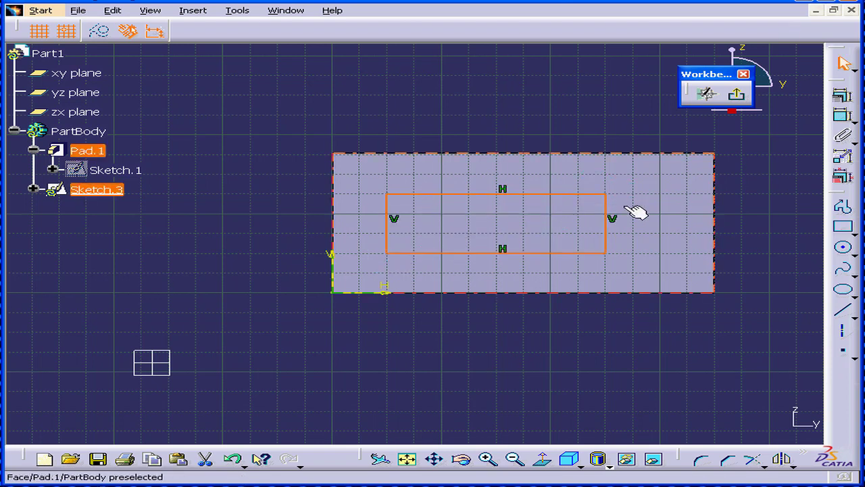
left_click(739, 98)
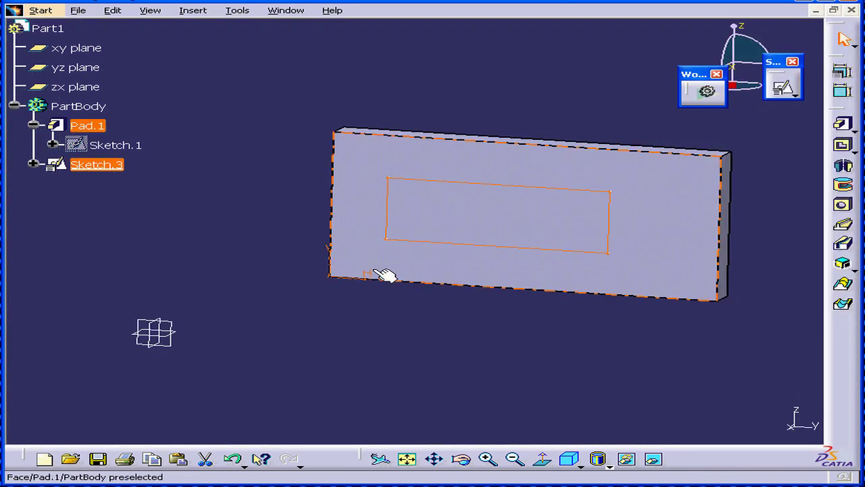
Step: Clear the selection and show the Reference Elements (Extended) toolbar from View > Toolbars
left_click(248, 294)
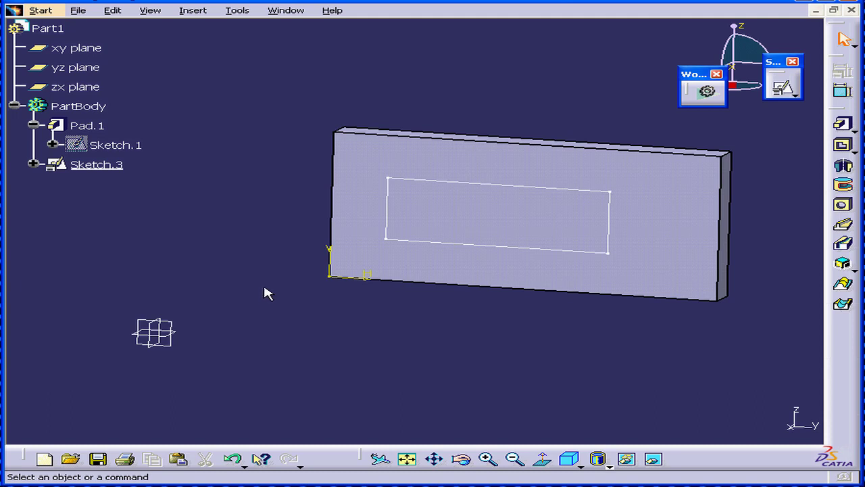
left_click(146, 12)
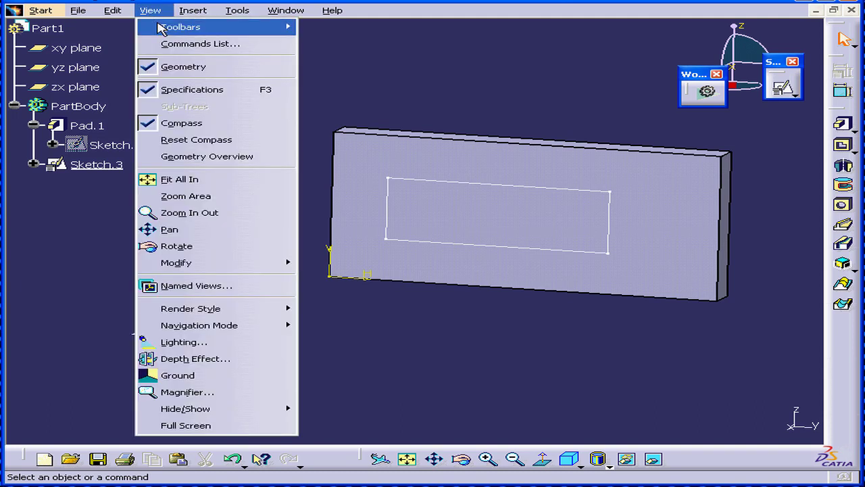
mouse_move(162, 29)
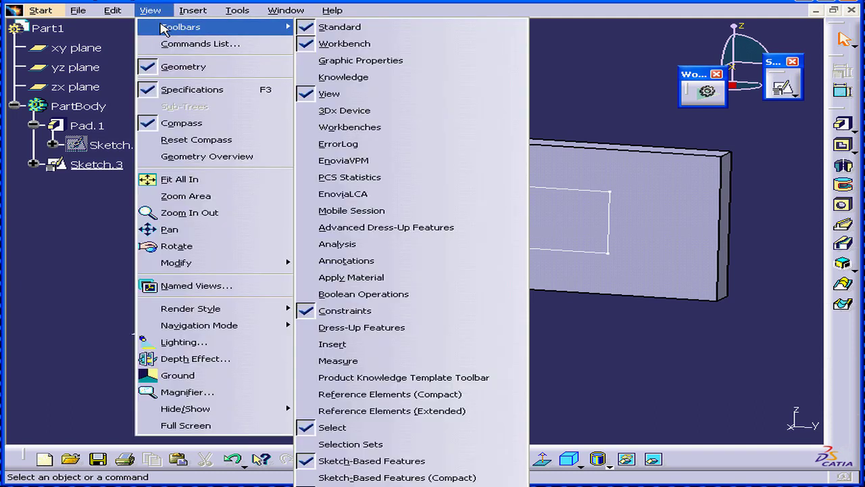
left_click(388, 410)
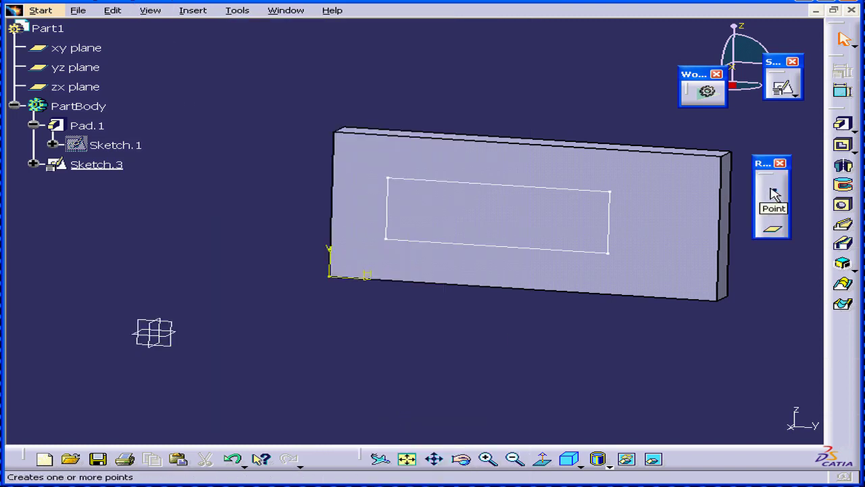
Step: Create Point.1 at X 1in, Y 2in, Z 0in, then rotate the part to inspect it
left_click(774, 193)
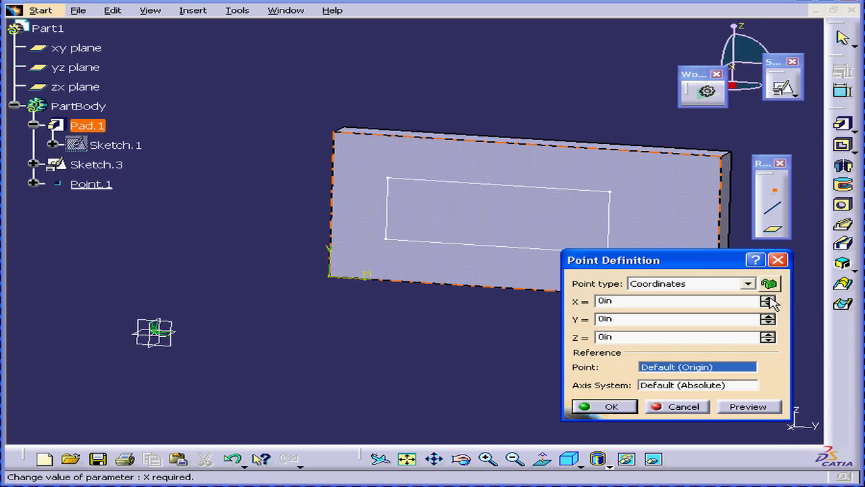
left_click(768, 298)
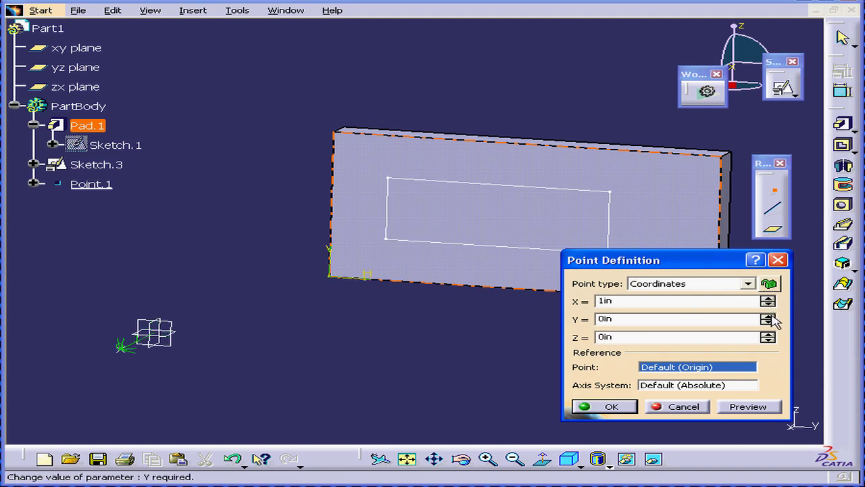
left_click(768, 316)
left_click(768, 315)
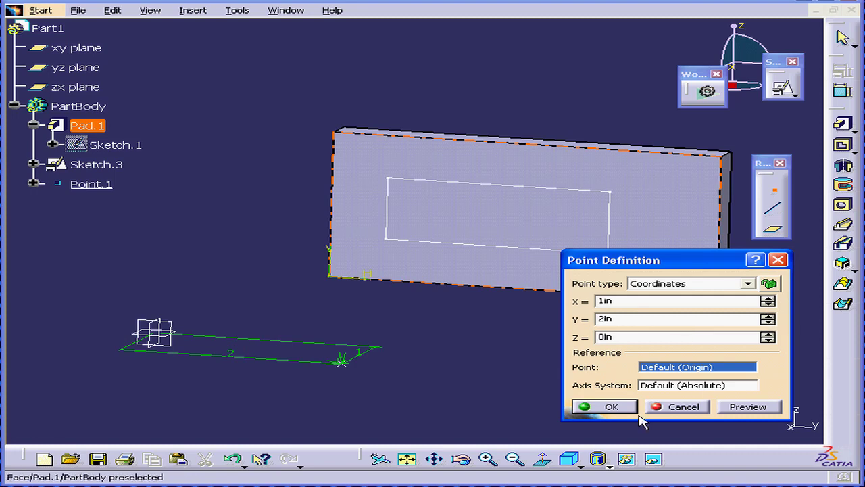
left_click(603, 407)
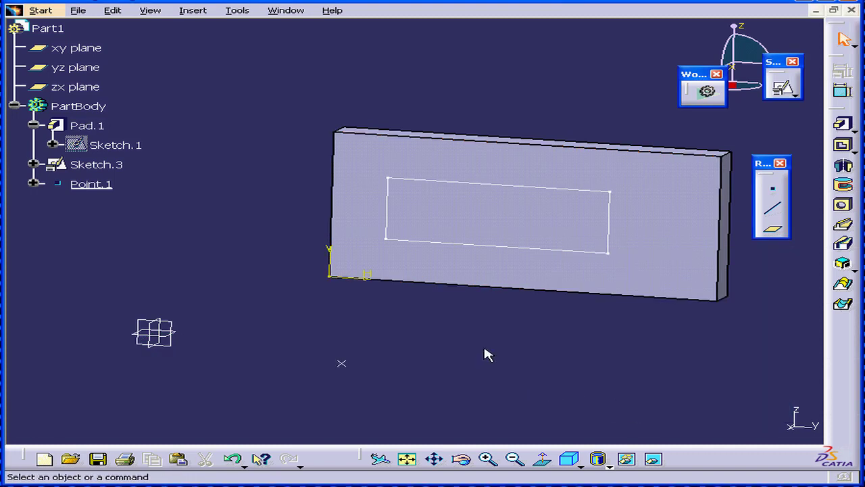
middle_click_drag(487, 353, 433, 384)
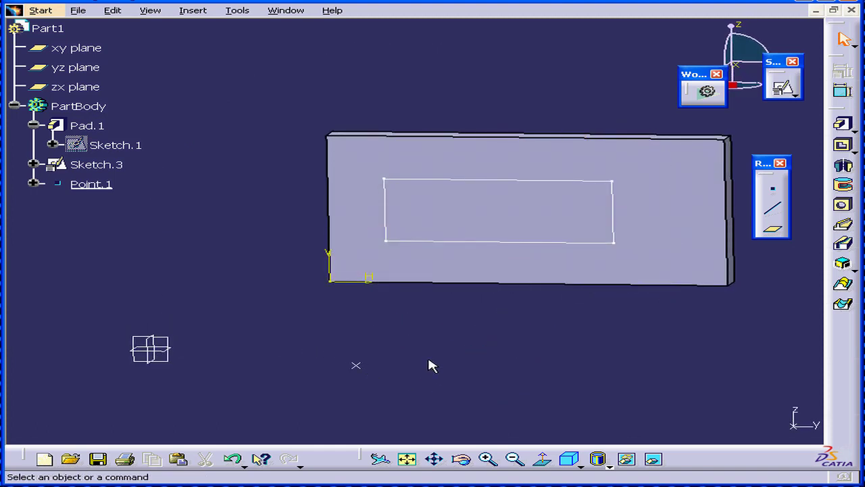
Step: Create a Point-Direction line from Point.1 along Sketch.3's V axis, 0.787in long
left_click(775, 212)
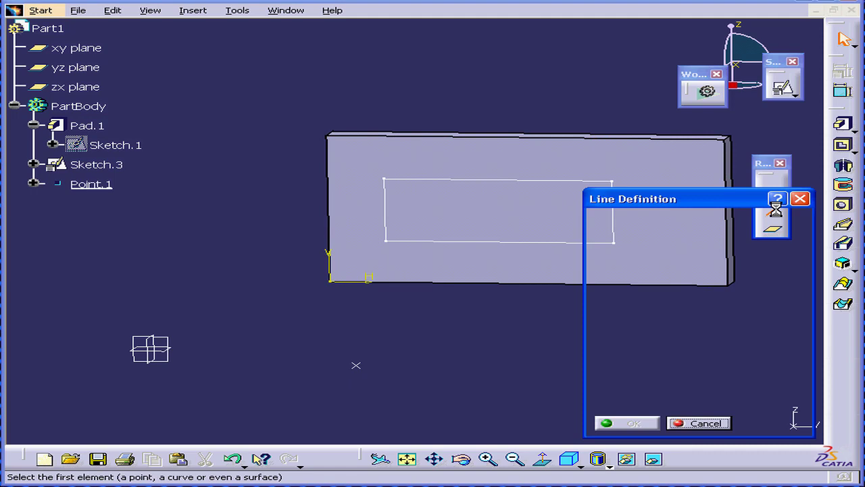
left_click_drag(674, 198, 648, 186)
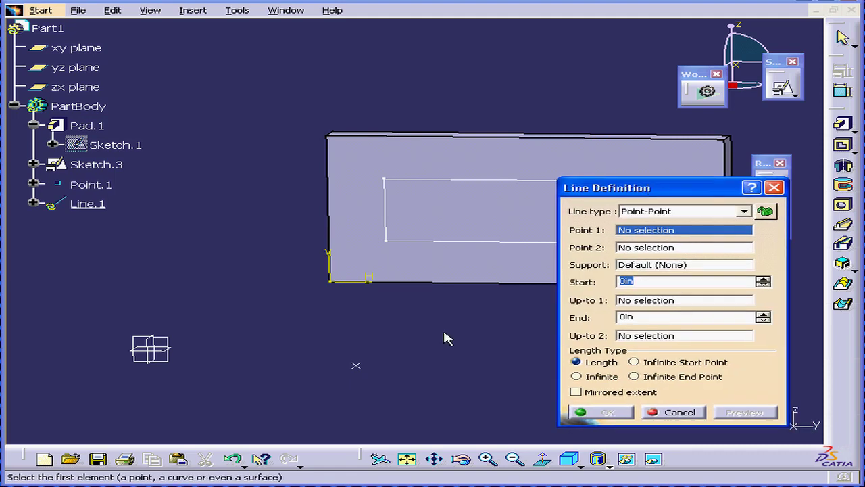
left_click(356, 365)
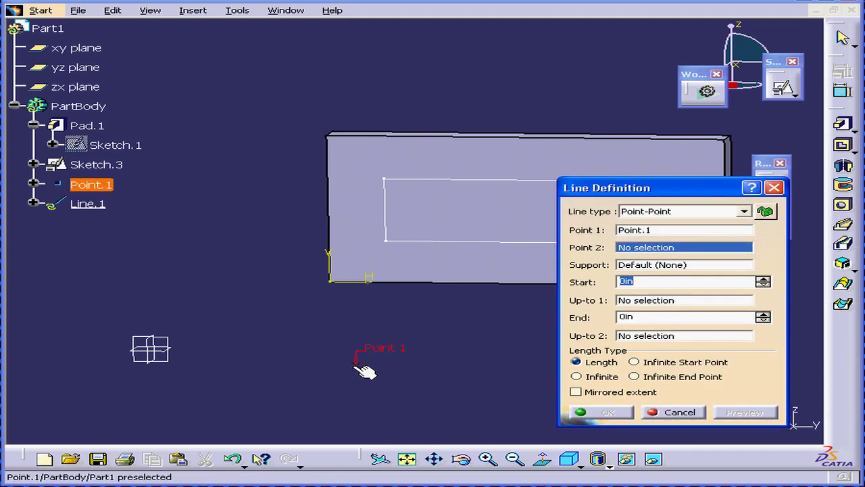
left_click(335, 267)
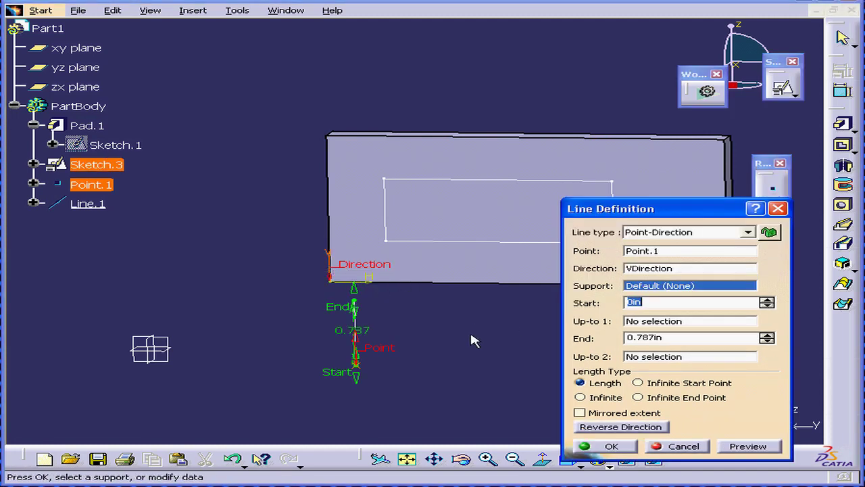
left_click(611, 447)
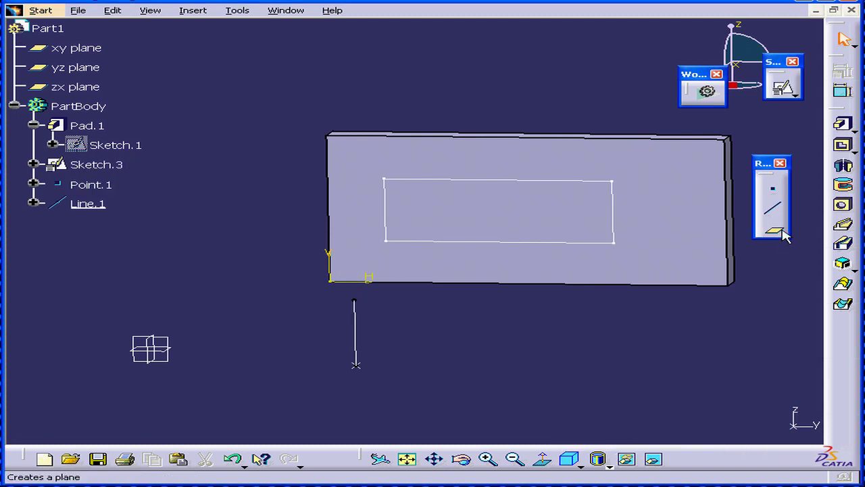
Step: Create a second Point-Direction line from Point.1 along Sketch.3's H axis, 0.787in long
left_click(774, 212)
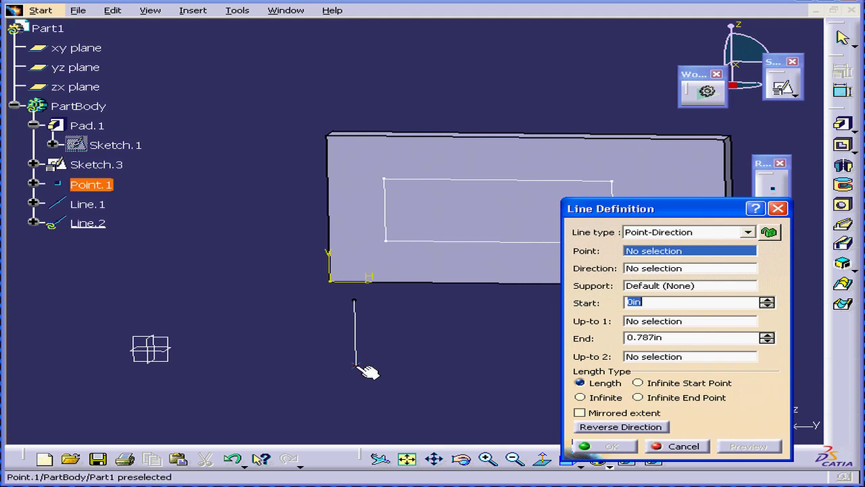
left_click(356, 365)
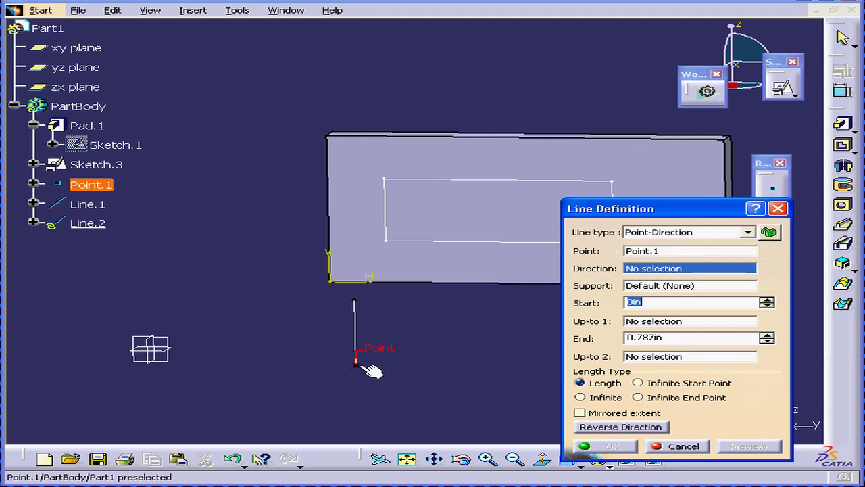
left_click(356, 278)
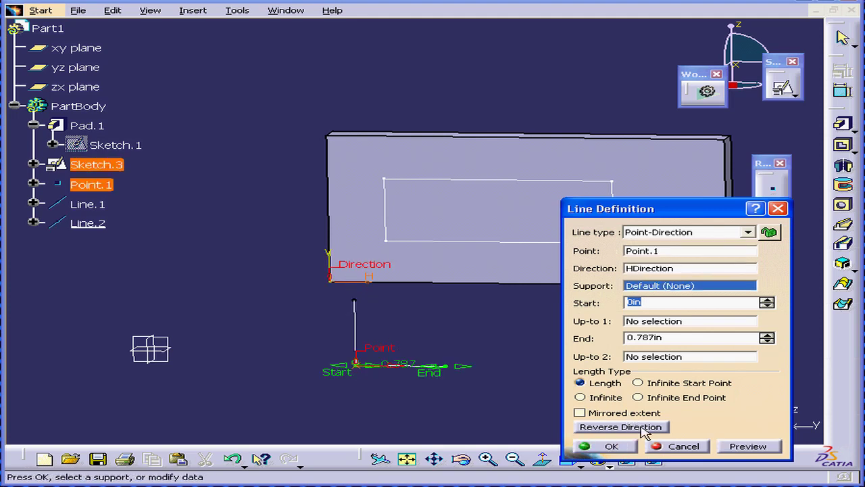
left_click(611, 446)
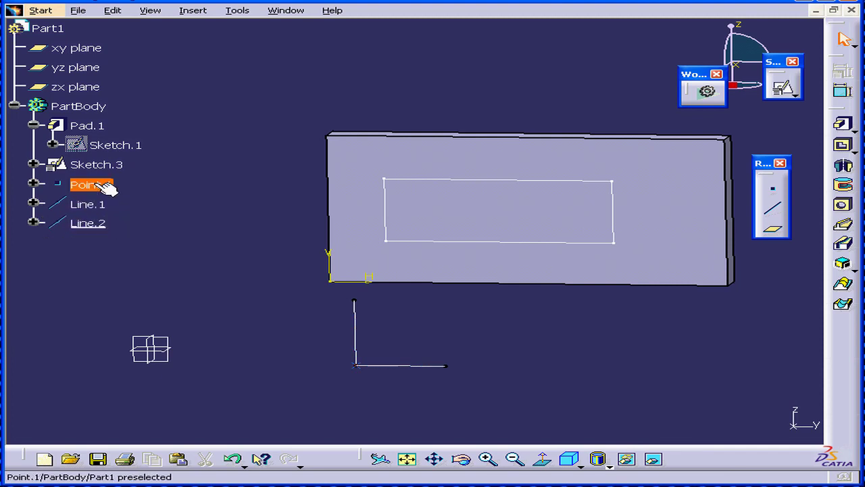
Step: Create a positioned sketch on Line.1 and Line.2 with Swap checked, and enter the Sketcher
left_click(784, 90)
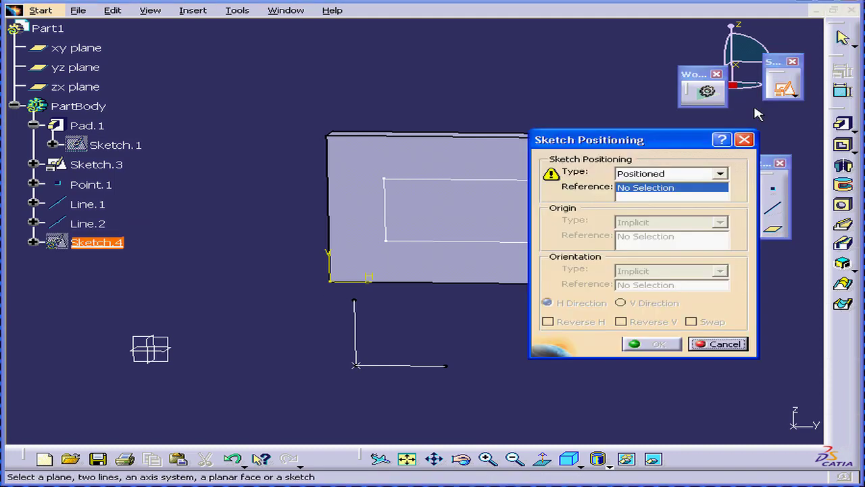
left_click(354, 331)
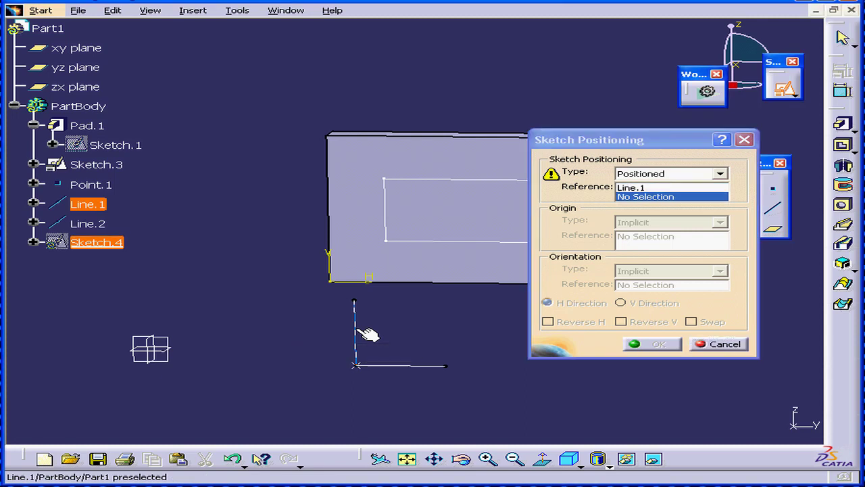
left_click(405, 365)
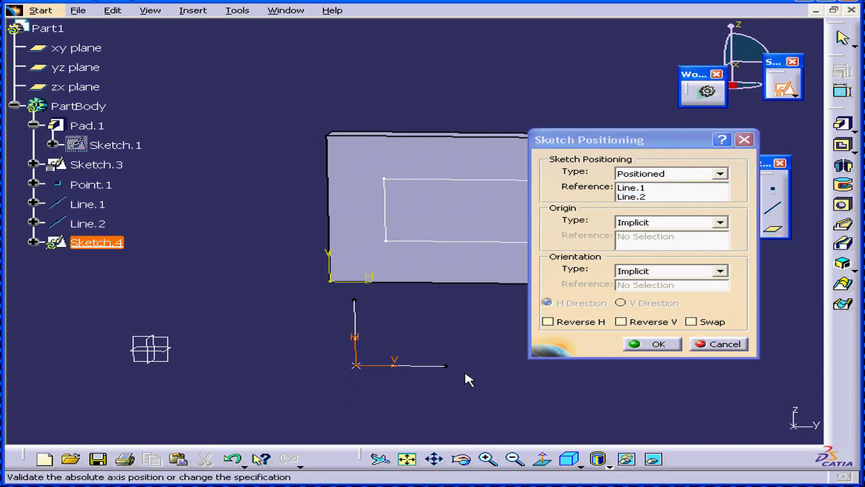
left_click(691, 322)
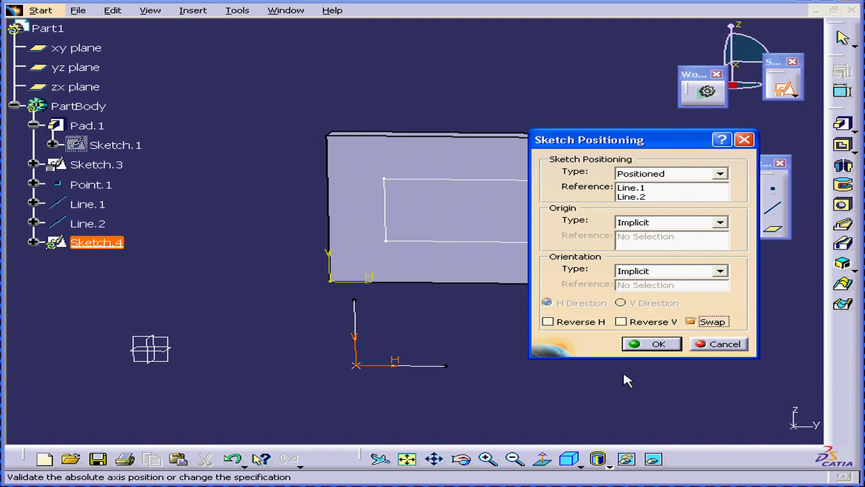
left_click(670, 346)
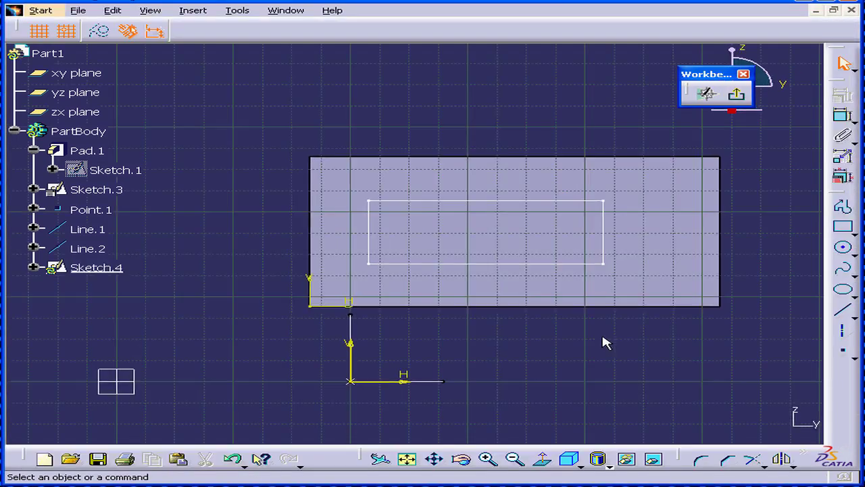
middle_click_drag(442, 373, 446, 388)
mouse_move(654, 309)
middle_mouse_down()
mouse_move(364, 249)
mouse_move(386, 271)
mouse_move(498, 329)
mouse_move(571, 323)
mouse_move(610, 309)
mouse_move(646, 317)
middle_mouse_up()
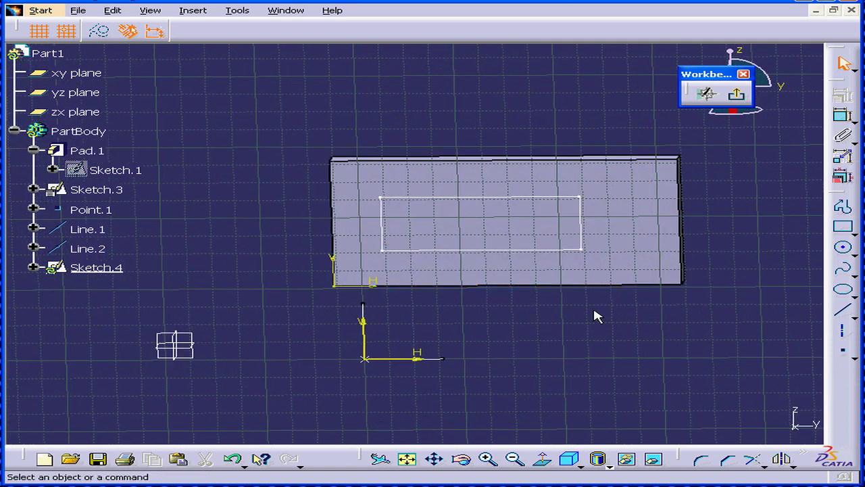